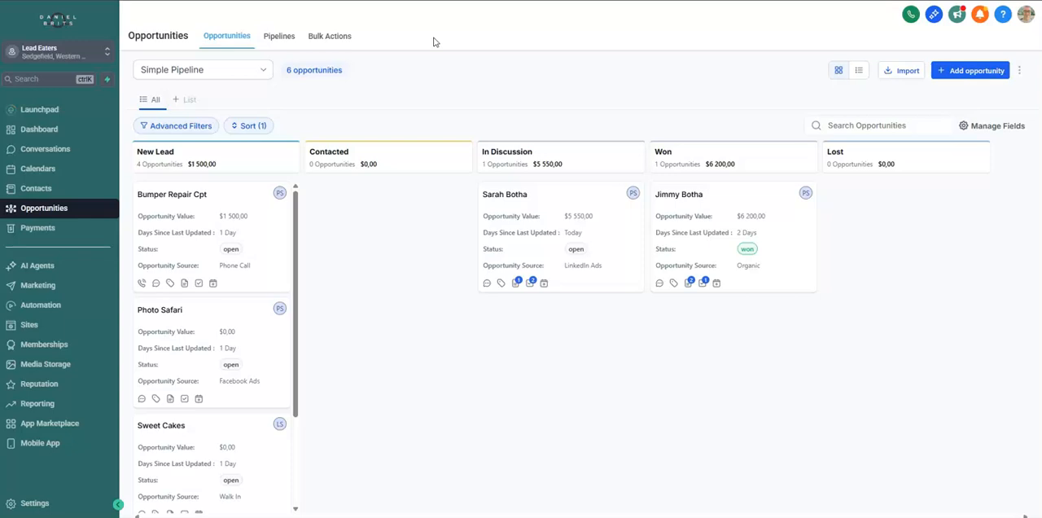
{"action": "left_click", "coordinate": [220, 72]}
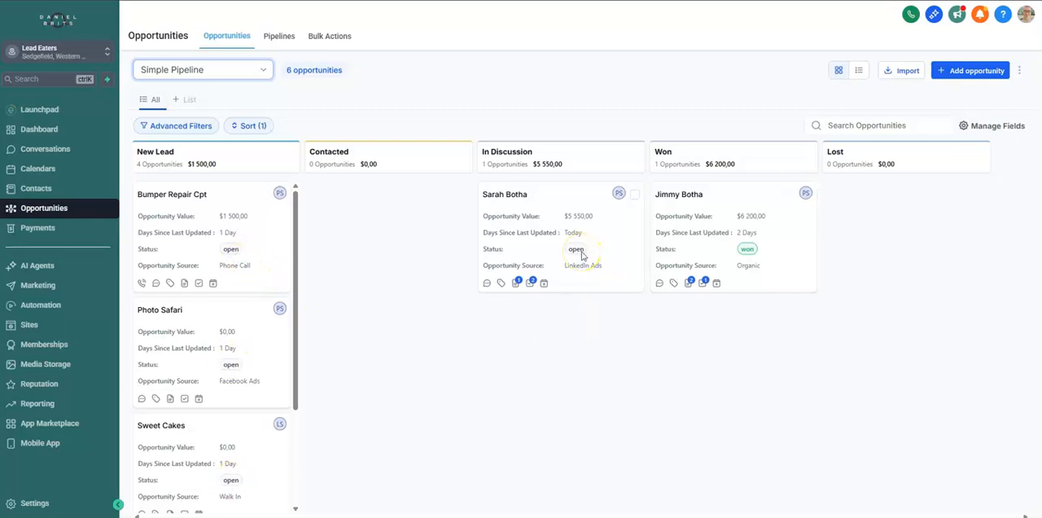
{"action": "left_click", "coordinate": [317, 221]}
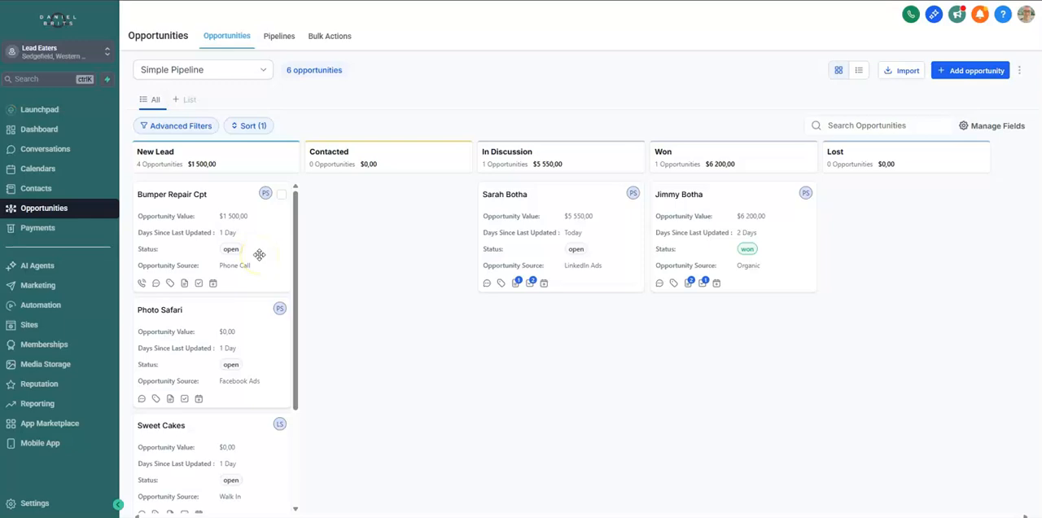
Review the details of the Bumper Repair Cpt opportunity and add the note "Called, left voice note, sent whatsapp message" to it
{"action": "left_click", "coordinate": [191, 228]}
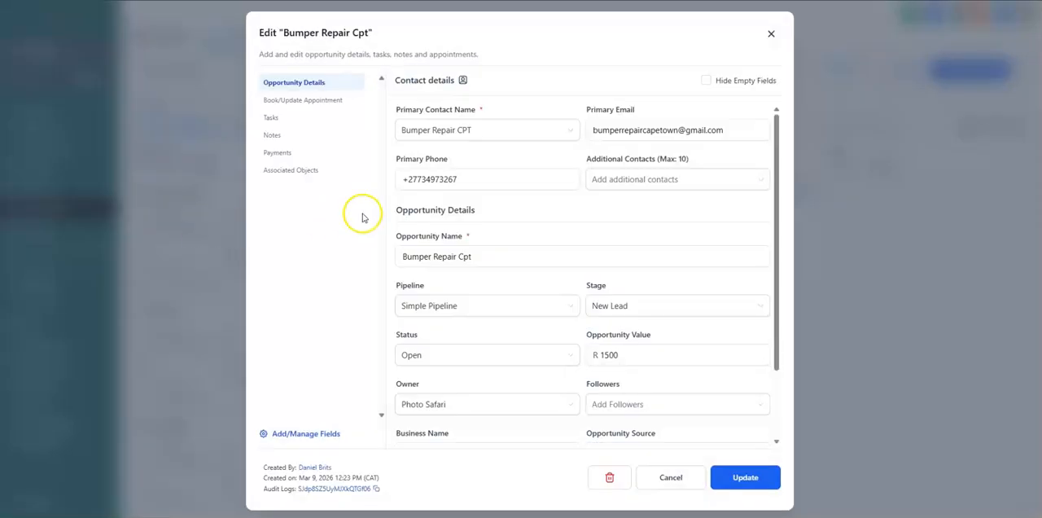
{"action": "left_click", "coordinate": [632, 139]}
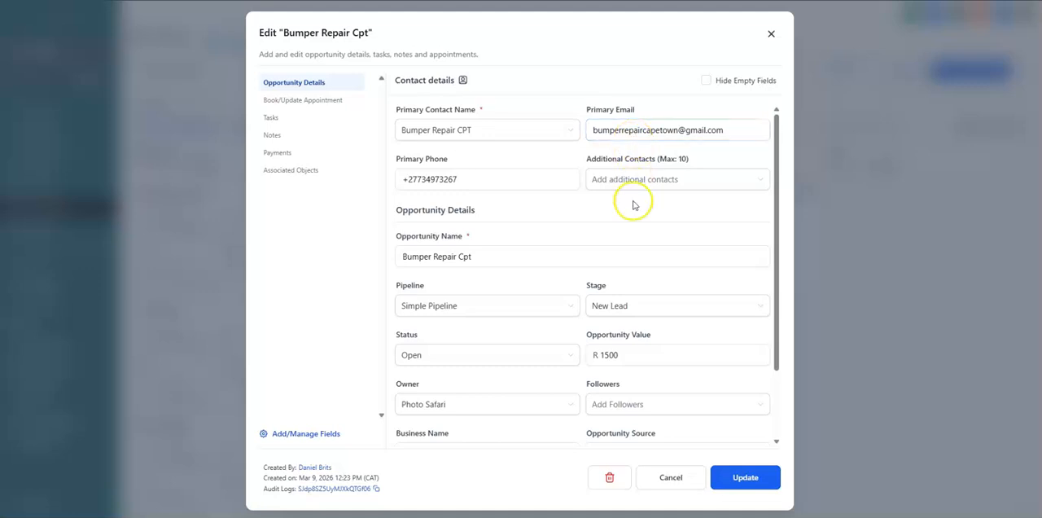
{"action": "scroll", "coordinate": [672, 331], "scroll_direction": "down", "scroll_amount": 1}
{"action": "left_click", "coordinate": [647, 397]}
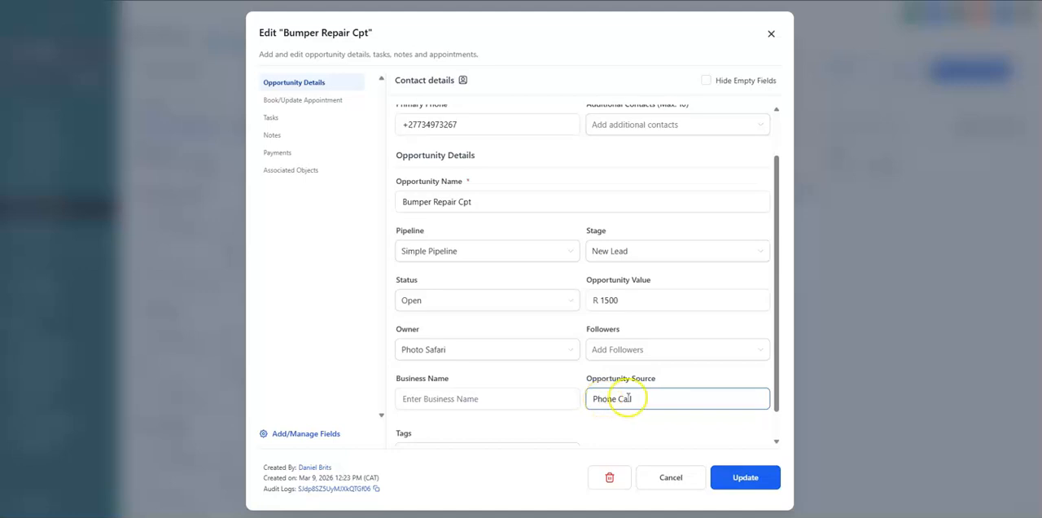
{"action": "left_click", "coordinate": [648, 349]}
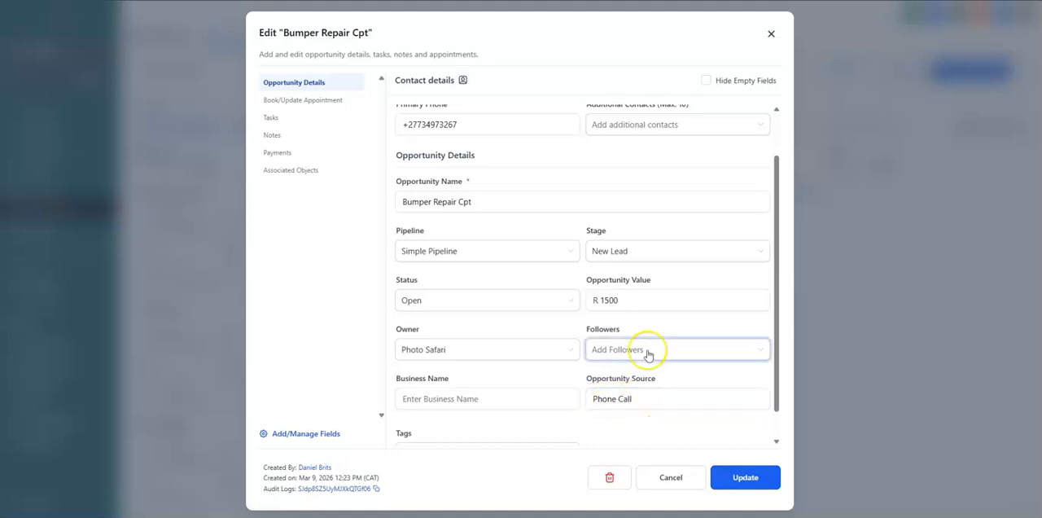
{"action": "left_click", "coordinate": [464, 124]}
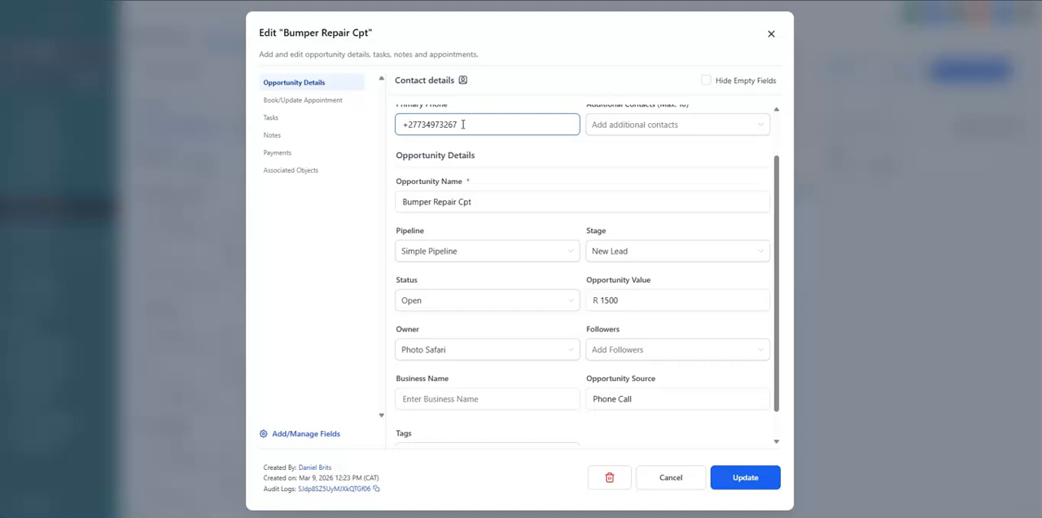
{"action": "left_click", "coordinate": [293, 136]}
{"action": "left_click", "coordinate": [613, 158]}
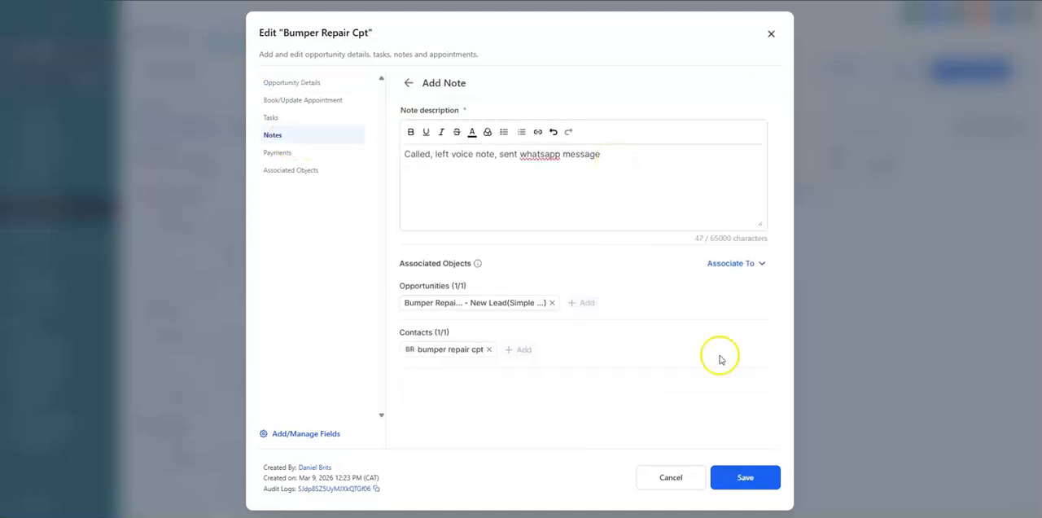
{"action": "left_click", "coordinate": [745, 478]}
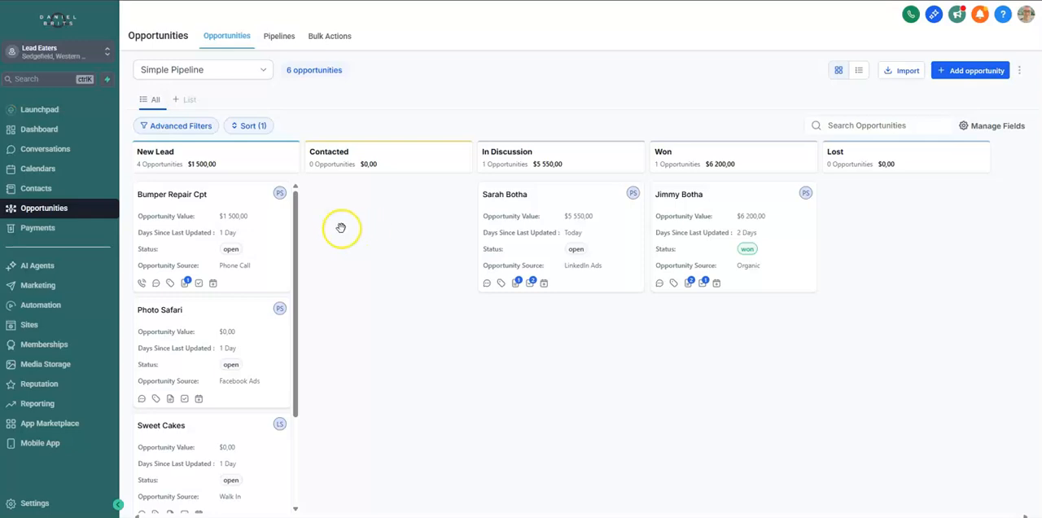
Check the note on the Bumper Repair Cpt card and move the opportunity from New Lead to Contacted
{"action": "mouse_move", "coordinate": [188, 287]}
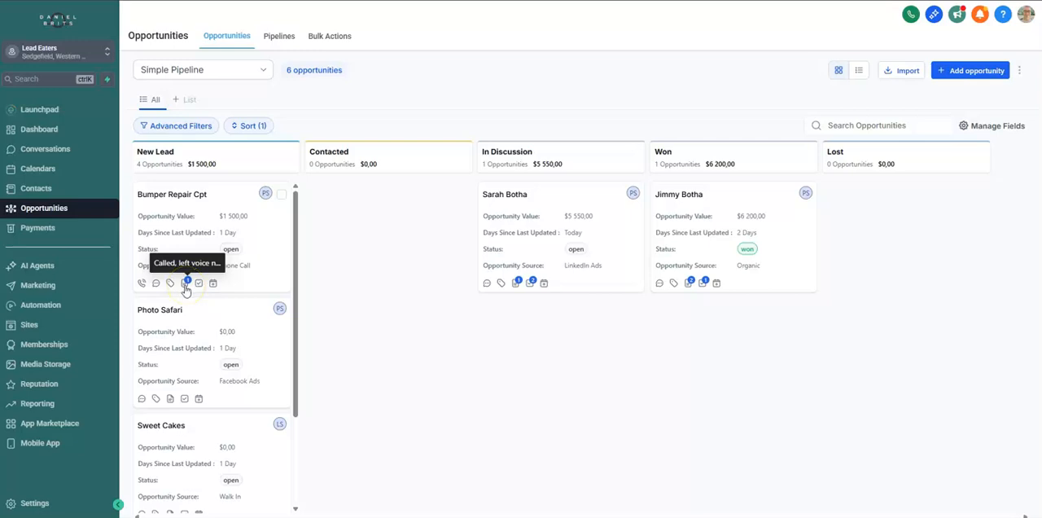
{"action": "left_click", "coordinate": [186, 232]}
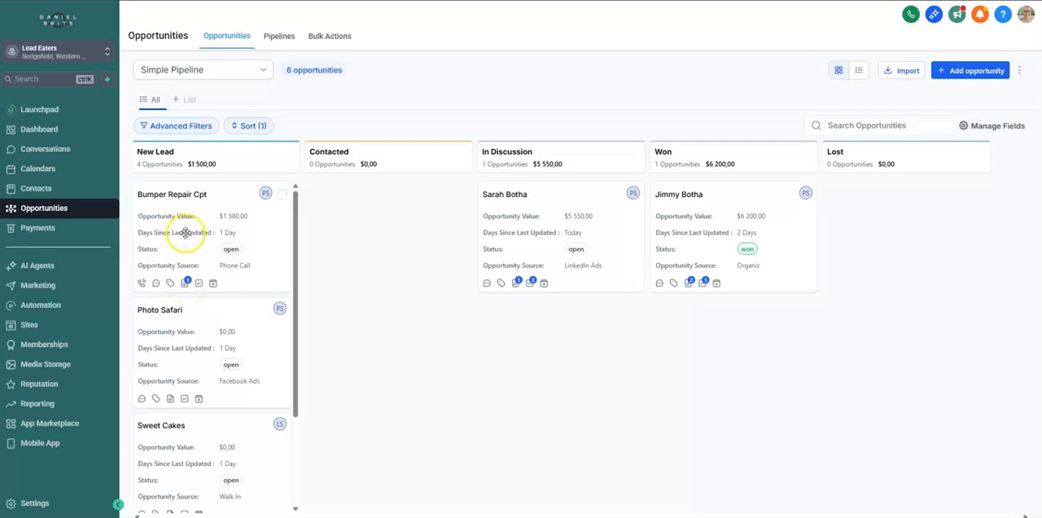
{"action": "left_click", "coordinate": [186, 233]}
{"action": "left_click_drag", "start_coordinate": [186, 232], "coordinate": [343, 234]}
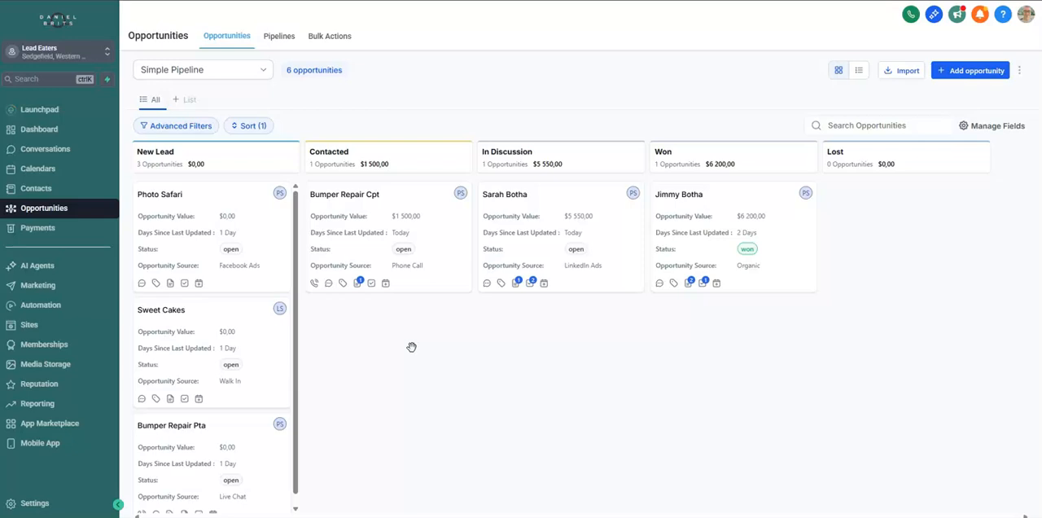
Add the note "Out of budget" to the Photo Safari opportunity
{"action": "left_click", "coordinate": [199, 233]}
{"action": "left_click", "coordinate": [202, 236]}
{"action": "left_click_drag", "start_coordinate": [220, 235], "coordinate": [877, 248]}
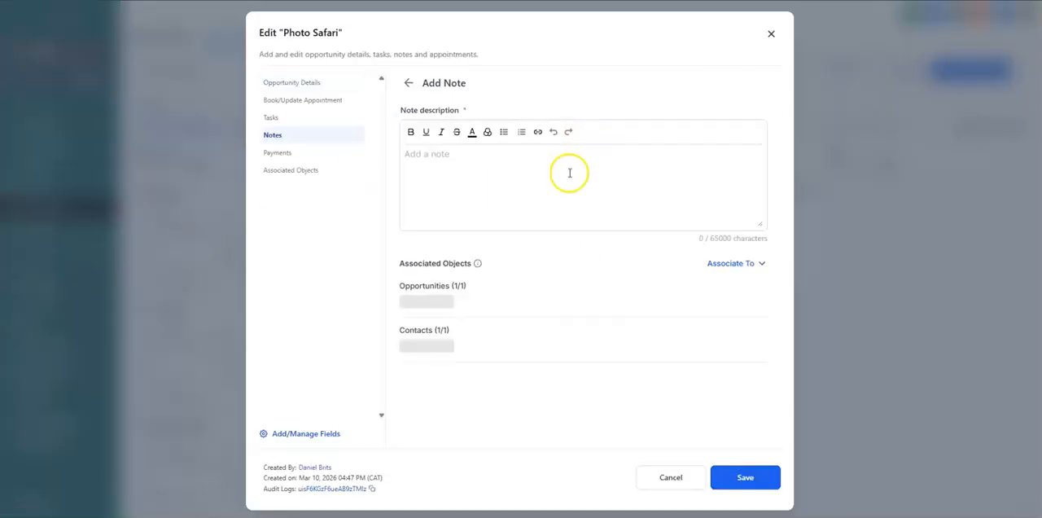
{"action": "type", "text": "Out of budget"}
{"action": "left_click", "coordinate": [745, 477]}
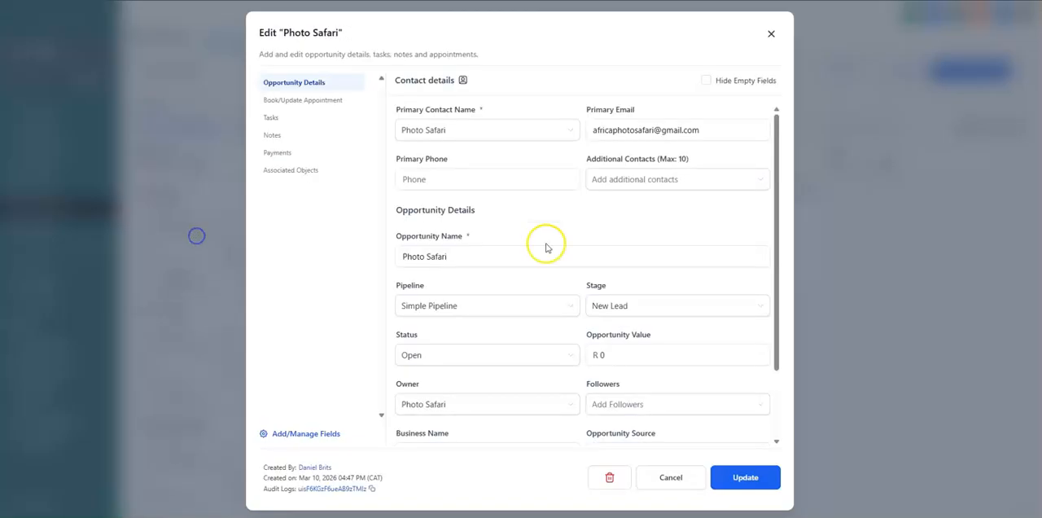
Set the Photo Safari opportunity's status to Lost and move its card to the Lost stage
{"action": "left_click", "coordinate": [274, 134]}
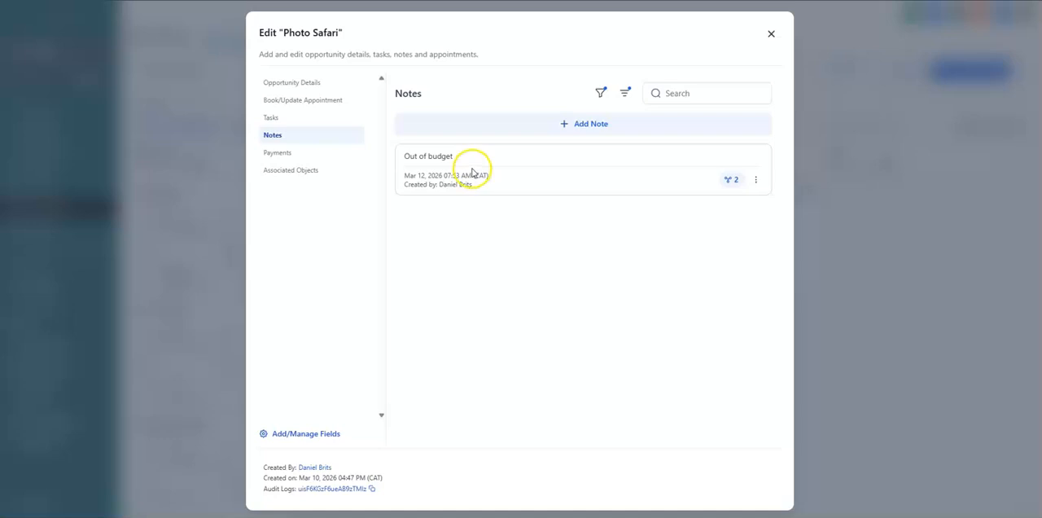
{"action": "left_click", "coordinate": [298, 84]}
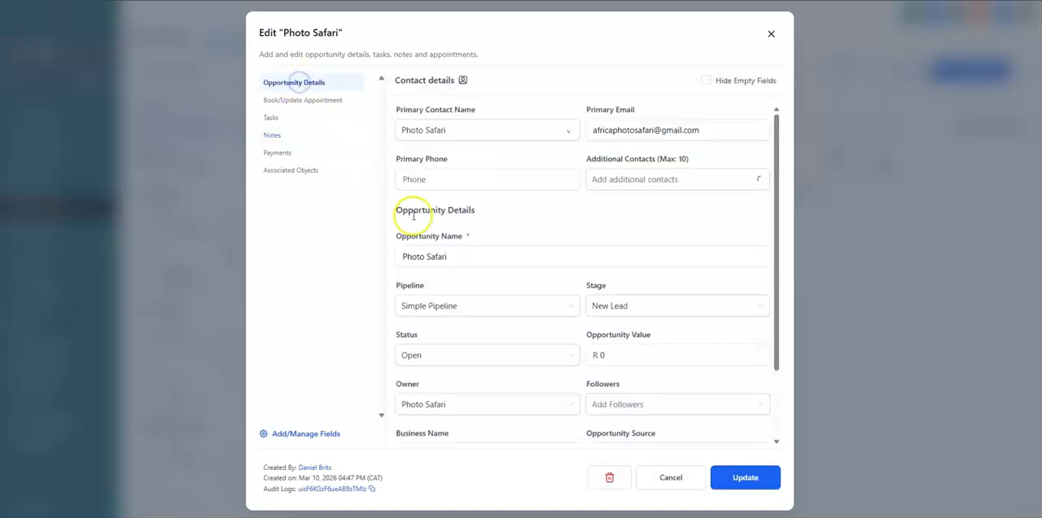
{"action": "left_click", "coordinate": [499, 357]}
{"action": "left_click", "coordinate": [424, 402]}
{"action": "left_click", "coordinate": [749, 478]}
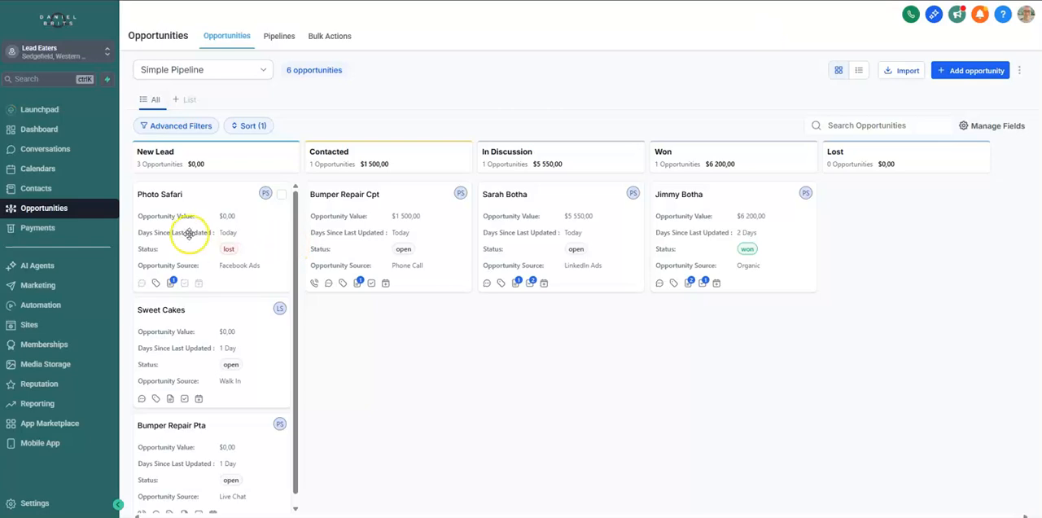
{"action": "left_click_drag", "start_coordinate": [189, 233], "coordinate": [871, 228]}
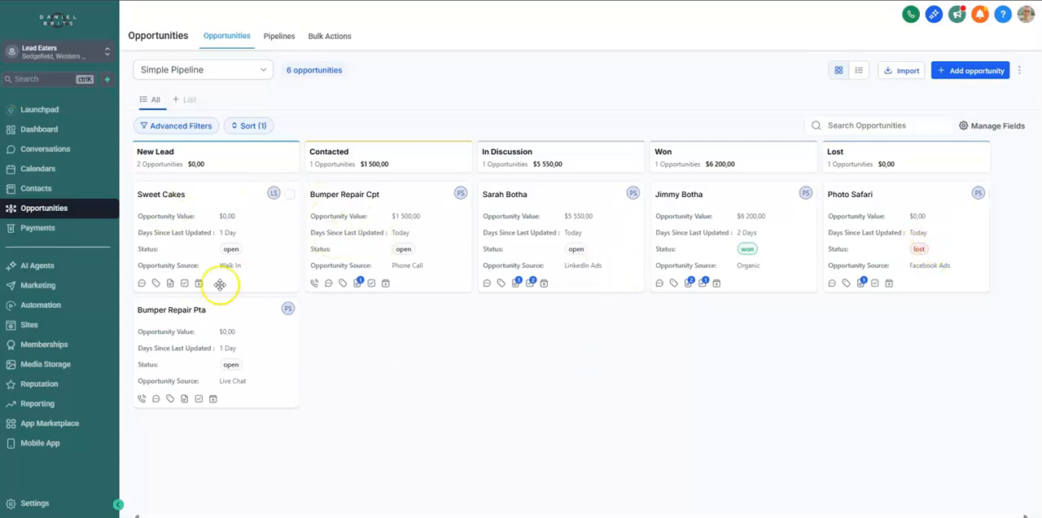
Add the note "Ready for service send agreement" to the Sweet Cakes opportunity and move it to the In Discussion stage
{"action": "left_click", "coordinate": [191, 233]}
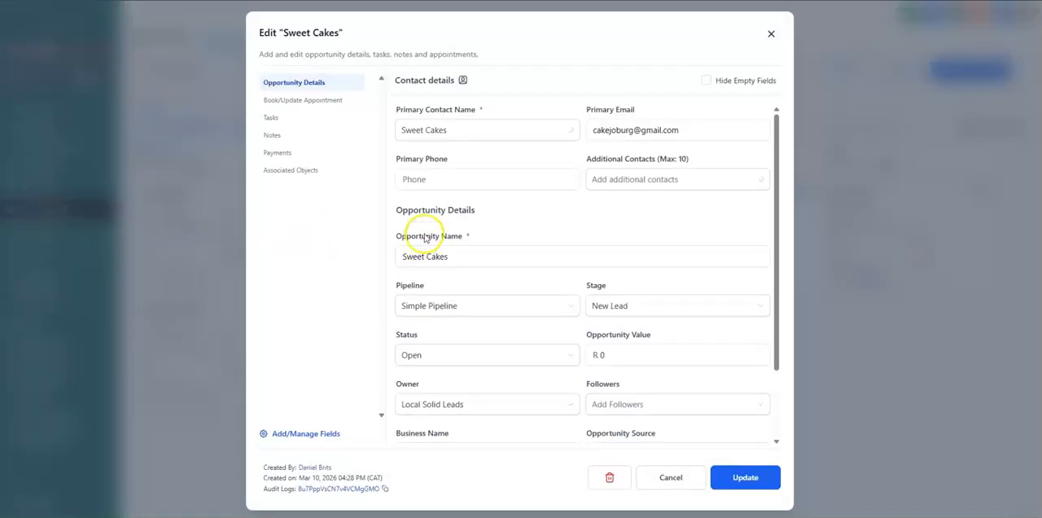
{"action": "left_click", "coordinate": [643, 132]}
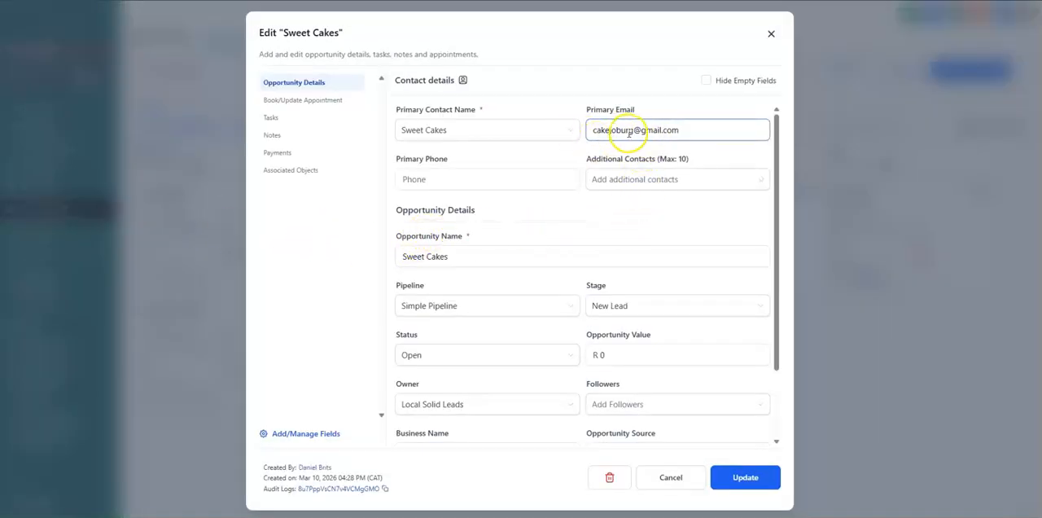
{"action": "left_click", "coordinate": [489, 174]}
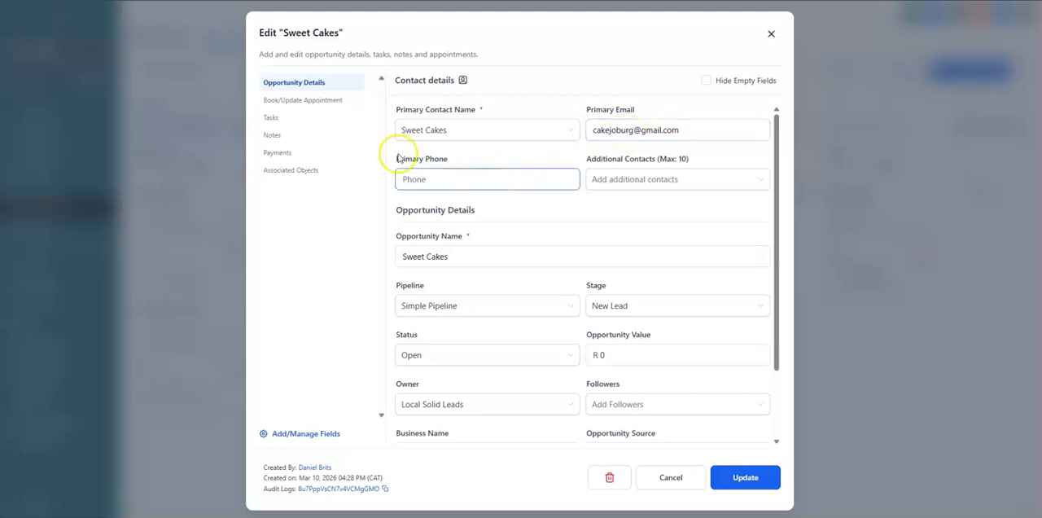
{"action": "left_click", "coordinate": [273, 135]}
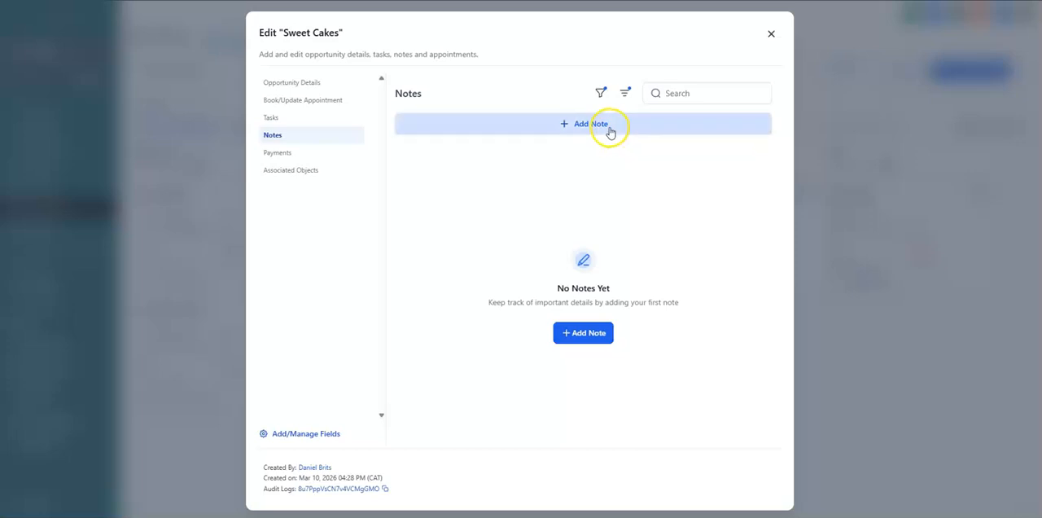
{"action": "left_click", "coordinate": [610, 132]}
{"action": "left_click", "coordinate": [589, 165]}
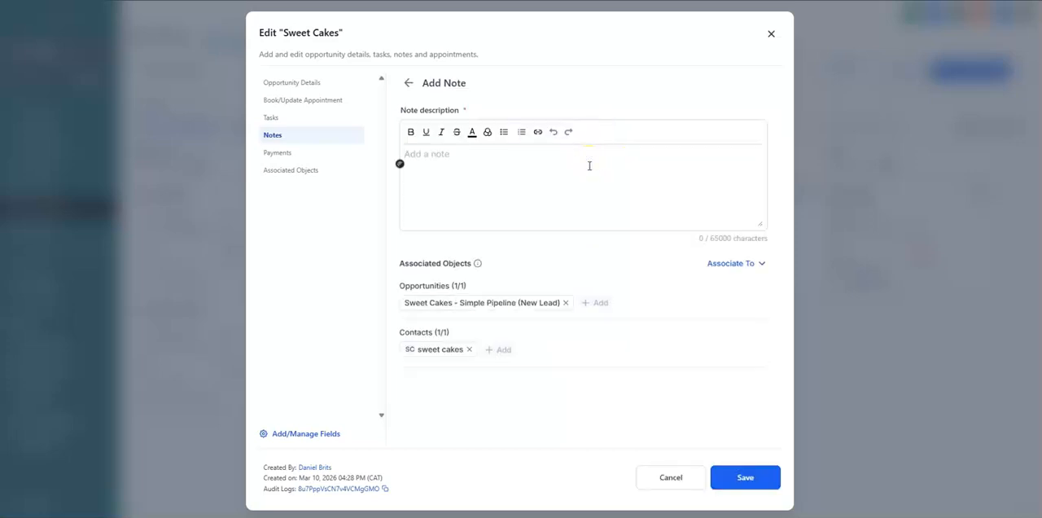
{"action": "type", "text": "Ready for service send agreement"}
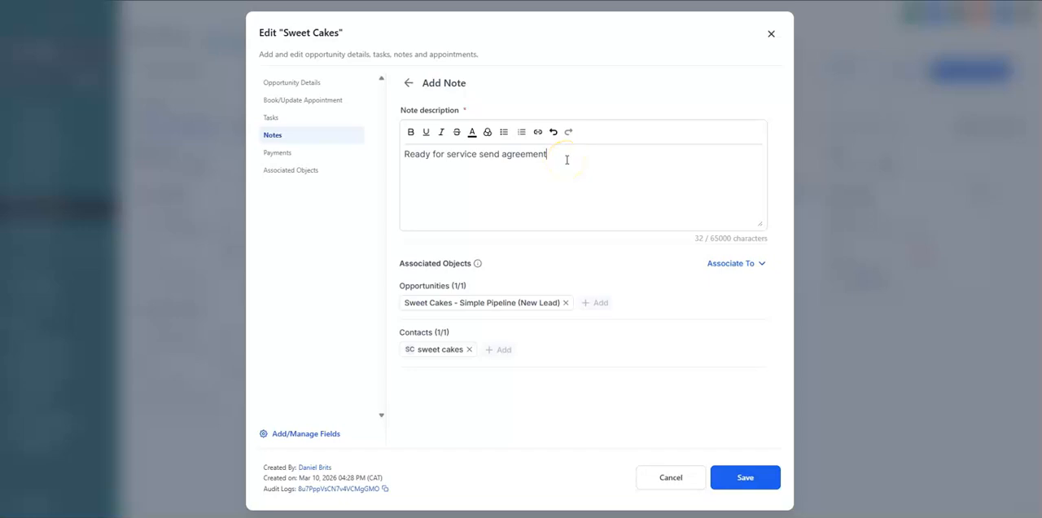
{"action": "left_click", "coordinate": [745, 477]}
{"action": "left_click", "coordinate": [771, 33]}
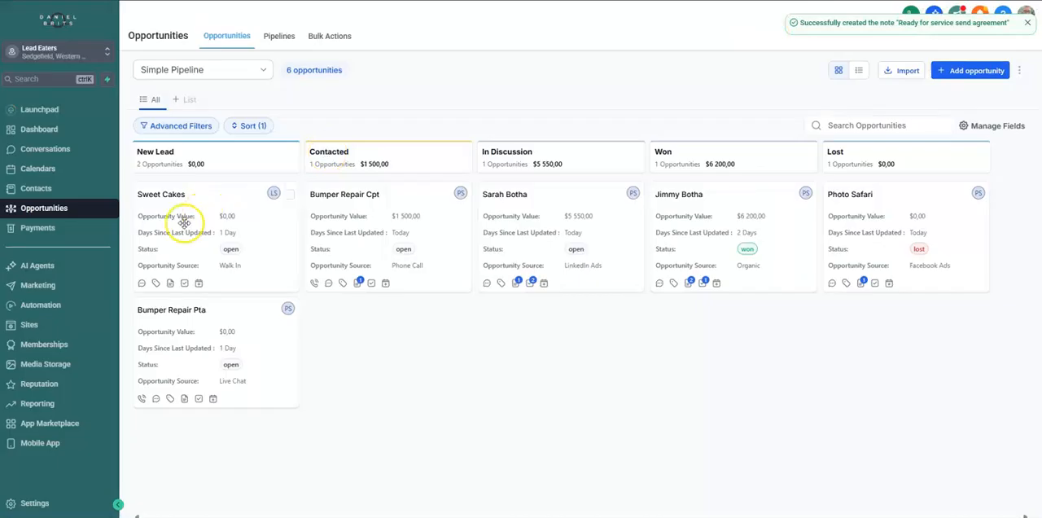
{"action": "left_click_drag", "start_coordinate": [186, 224], "coordinate": [528, 340]}
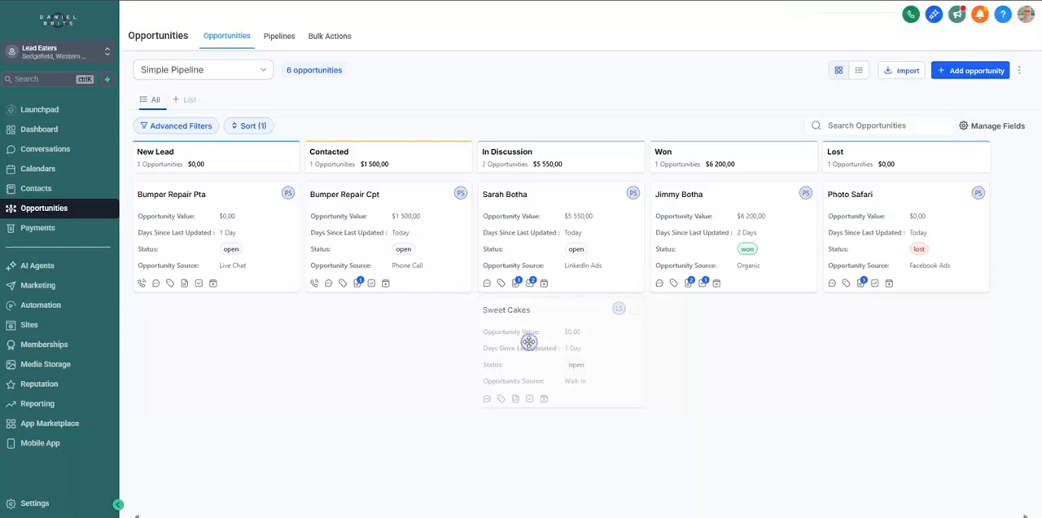
Add the note "Chatting to investor" to the Bumper Repair Pta opportunity and move it to the In Discussion stage
{"action": "left_click", "coordinate": [186, 234]}
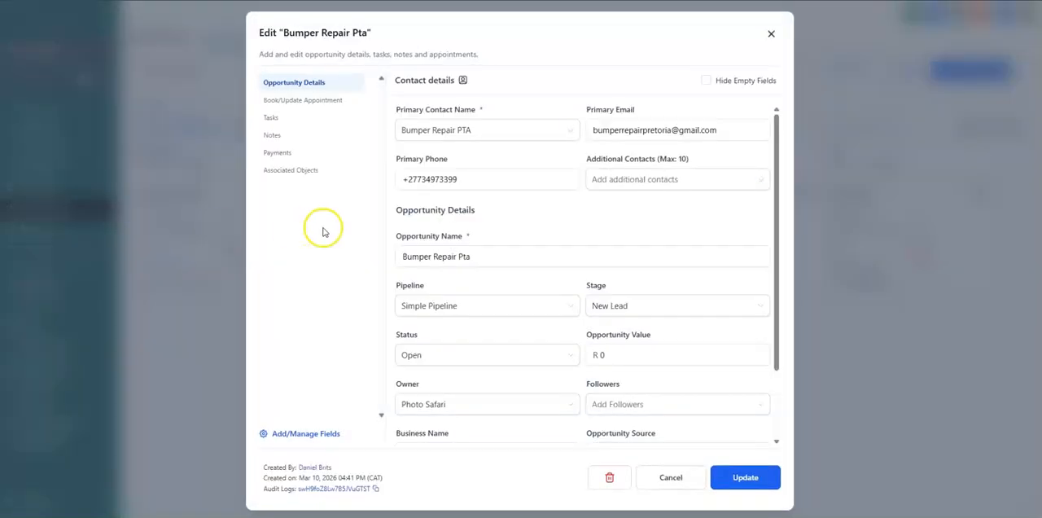
{"action": "left_click", "coordinate": [272, 135]}
{"action": "left_click", "coordinate": [609, 126]}
{"action": "type", "text": "Chatting to investor"}
{"action": "left_click", "coordinate": [744, 477]}
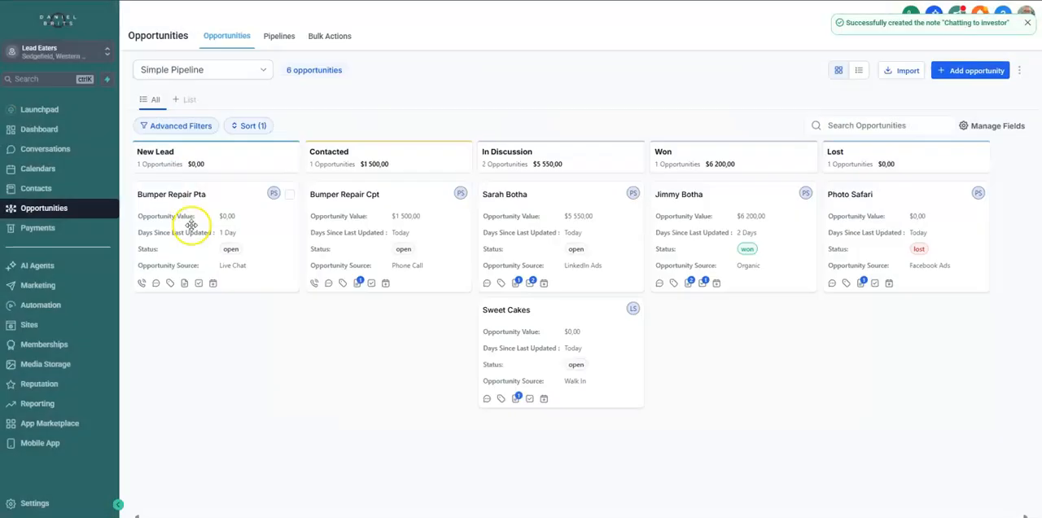
{"action": "left_click_drag", "start_coordinate": [192, 225], "coordinate": [518, 434]}
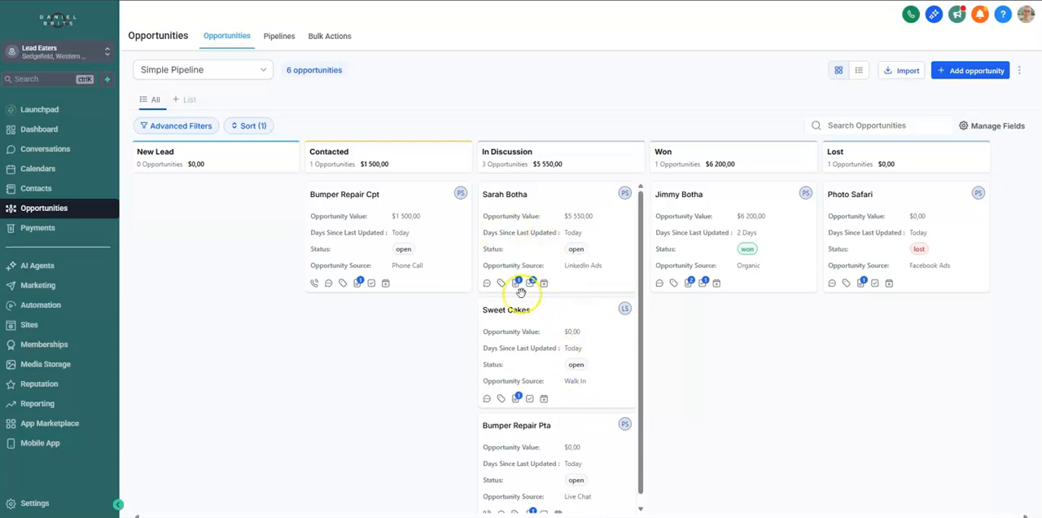
Add the note "Call again today" to the Bumper Repair Cpt opportunity in the Contacted stage
{"action": "left_click", "coordinate": [363, 235]}
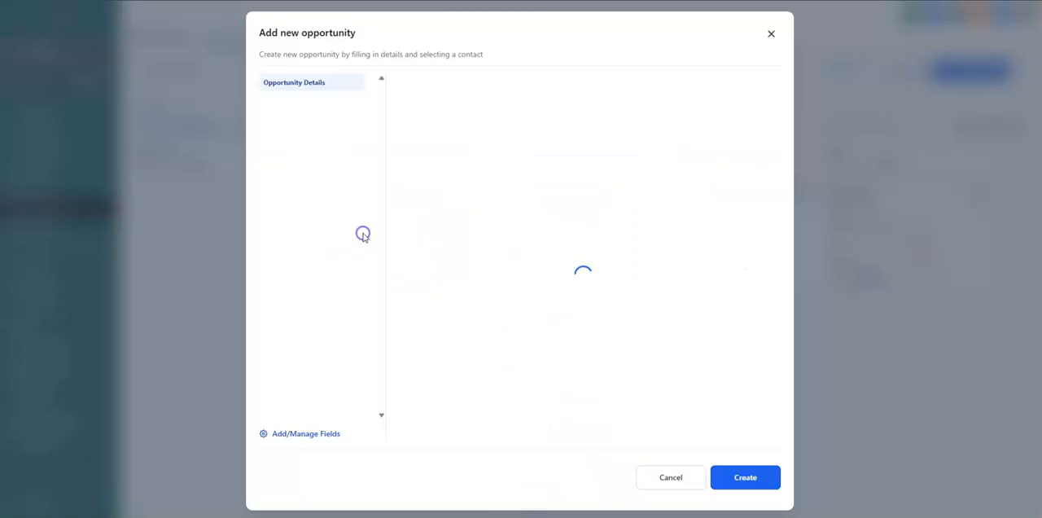
{"action": "left_click", "coordinate": [285, 135]}
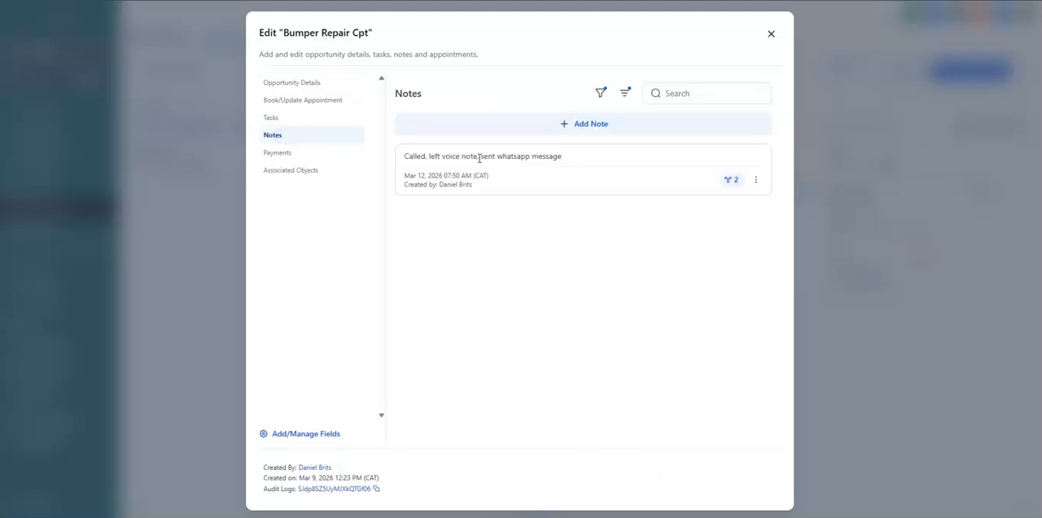
{"action": "left_click", "coordinate": [592, 130]}
{"action": "left_click", "coordinate": [566, 159]}
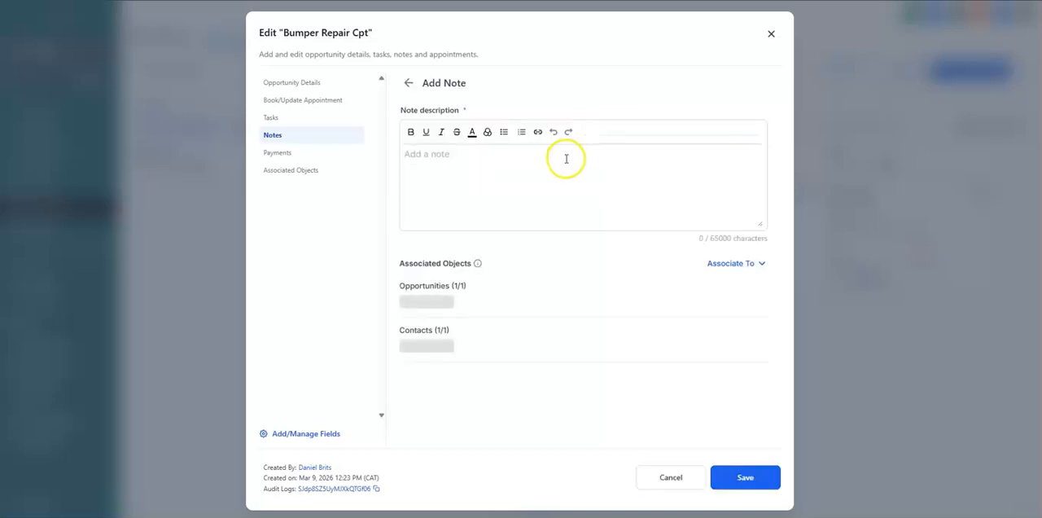
{"action": "type", "text": "Call again today"}
{"action": "left_click", "coordinate": [745, 476]}
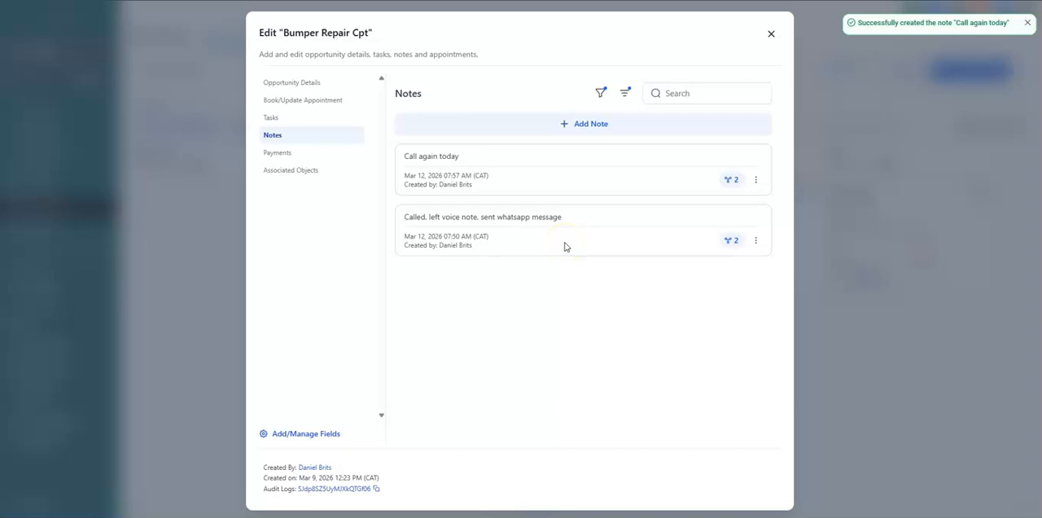
Add another note, "send revised quote by Wednesday", to the Bumper Repair Cpt opportunity
{"action": "left_click", "coordinate": [511, 168]}
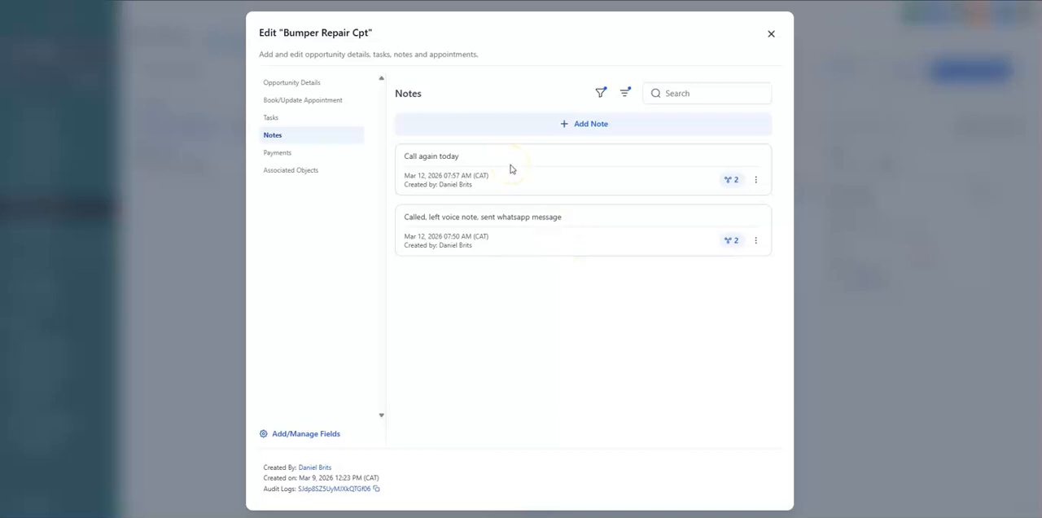
{"action": "left_click", "coordinate": [494, 186]}
{"action": "left_click", "coordinate": [589, 125]}
{"action": "left_click", "coordinate": [576, 156]}
{"action": "type", "text": "send revised quote by Wednesday"}
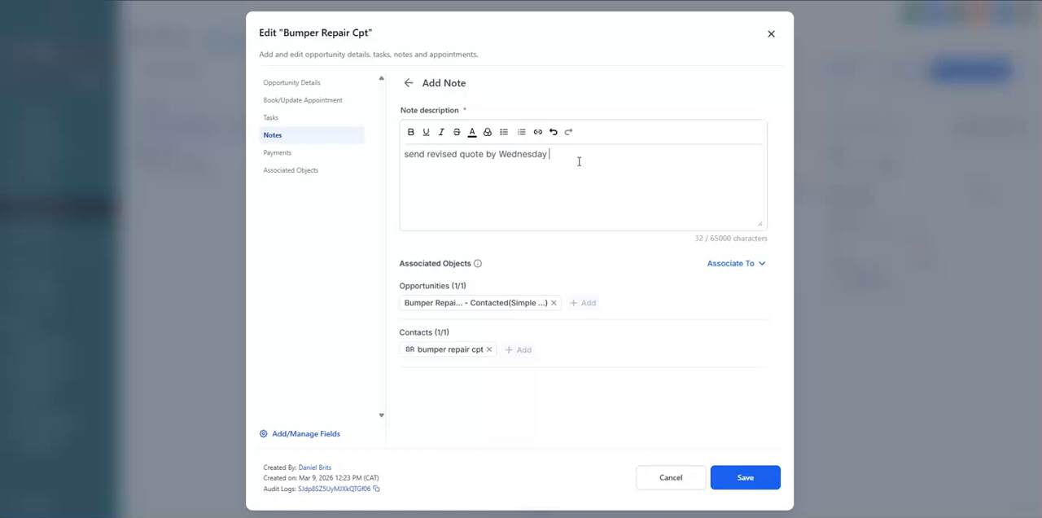
{"action": "left_click", "coordinate": [744, 477]}
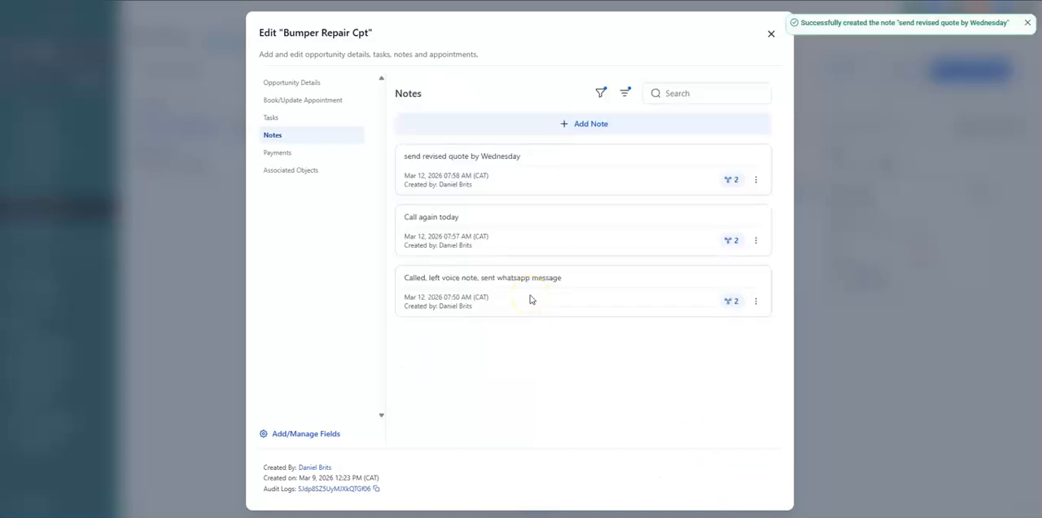
Add a task titled "Send revised quote" to the Bumper Repair Cpt opportunity, assign it to a team member, save it and close the opportunity
{"action": "left_click", "coordinate": [278, 120]}
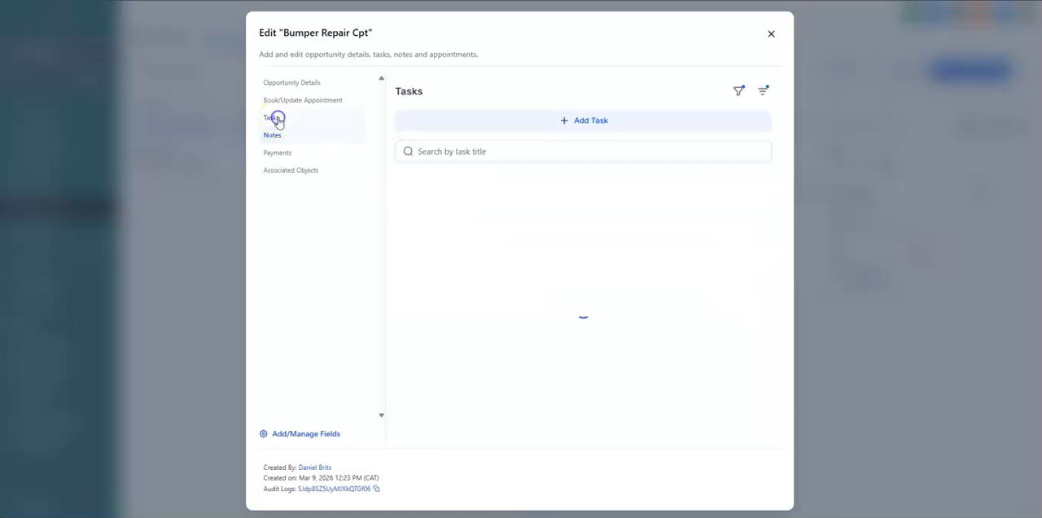
{"action": "left_click", "coordinate": [588, 122]}
{"action": "left_click", "coordinate": [536, 138]}
{"action": "type", "text": "Send revised quote"}
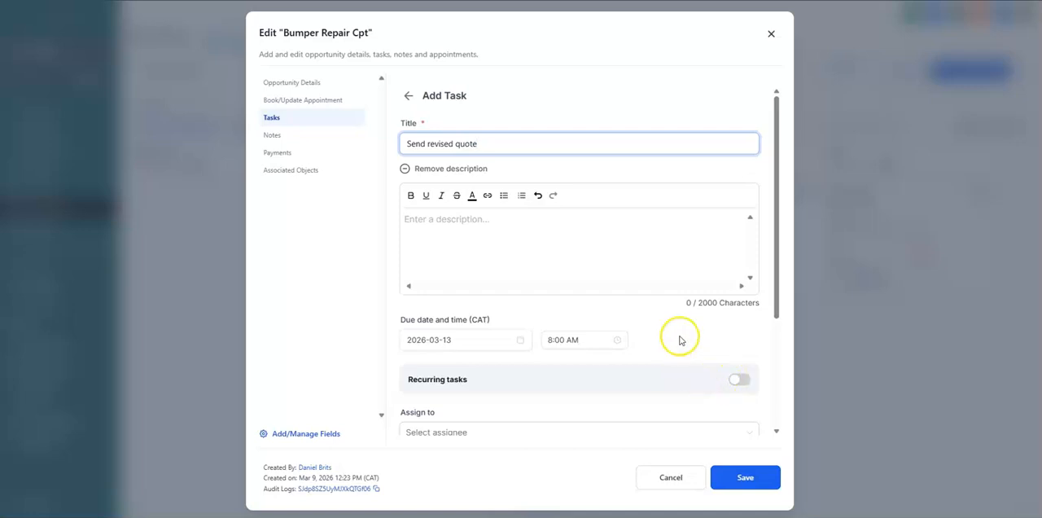
{"action": "left_click", "coordinate": [776, 312]}
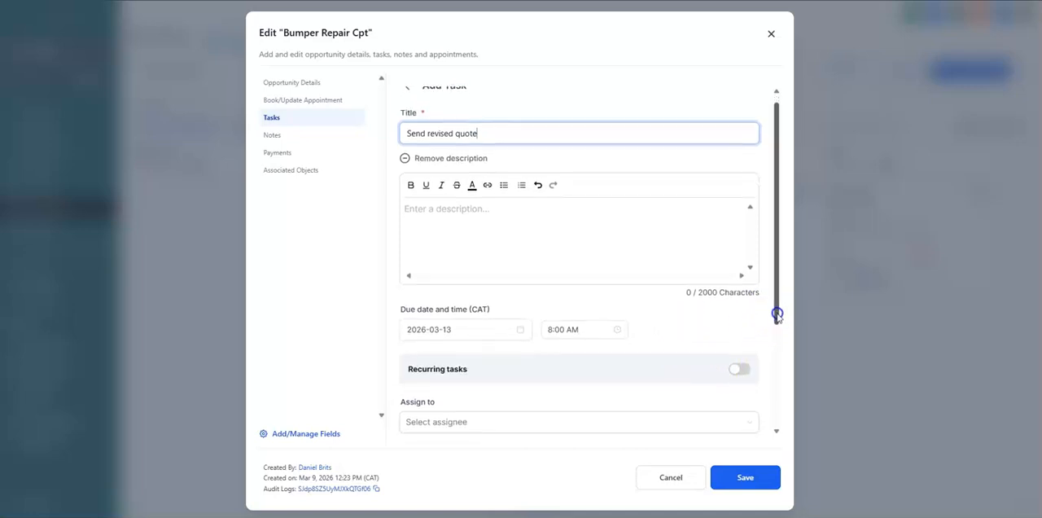
{"action": "left_click", "coordinate": [776, 308]}
{"action": "left_click_drag", "start_coordinate": [777, 308], "coordinate": [774, 379]}
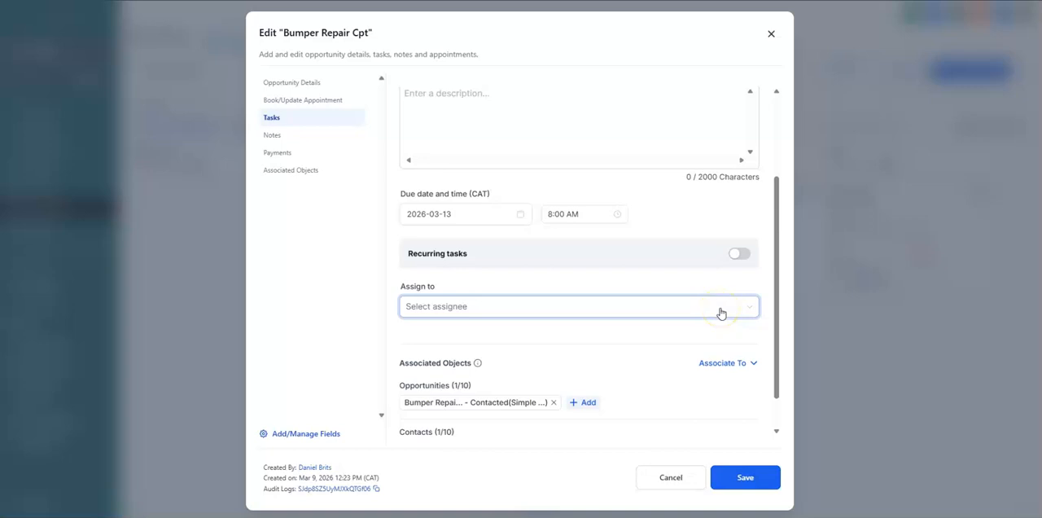
{"action": "left_click", "coordinate": [719, 309]}
{"action": "left_click", "coordinate": [728, 357]}
{"action": "left_click", "coordinate": [743, 477]}
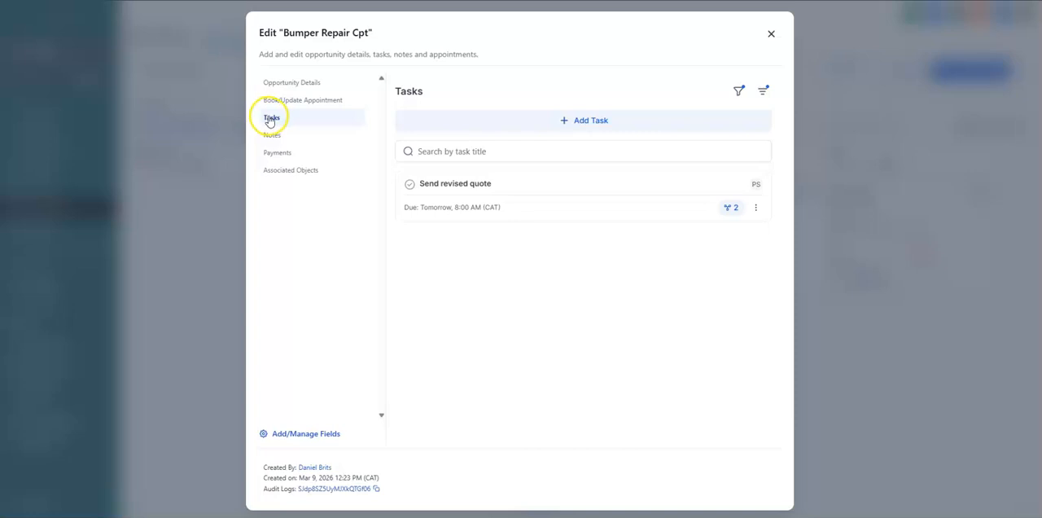
{"action": "left_click", "coordinate": [770, 37]}
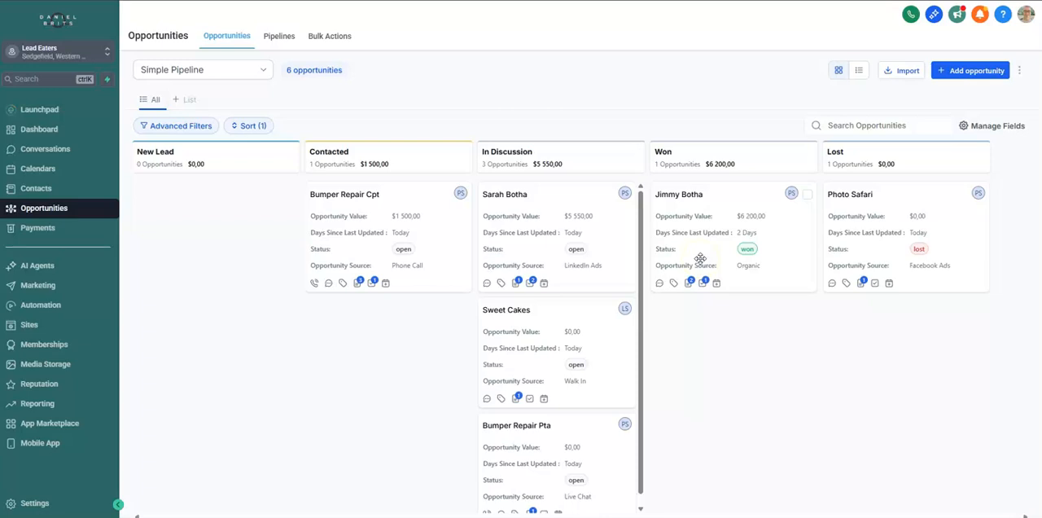
{"action": "left_click", "coordinate": [887, 252]}
{"action": "left_click", "coordinate": [802, 327]}
{"action": "left_click", "coordinate": [348, 364]}
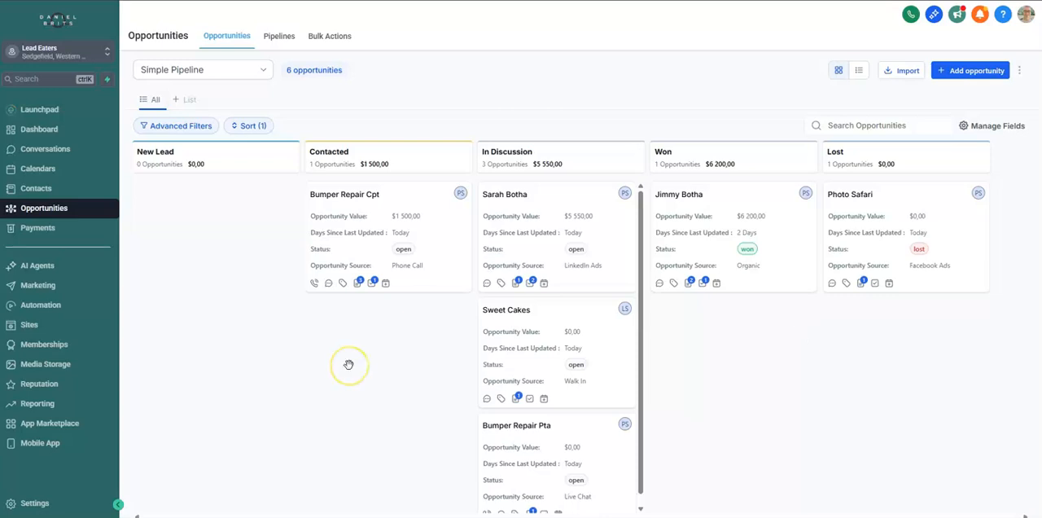